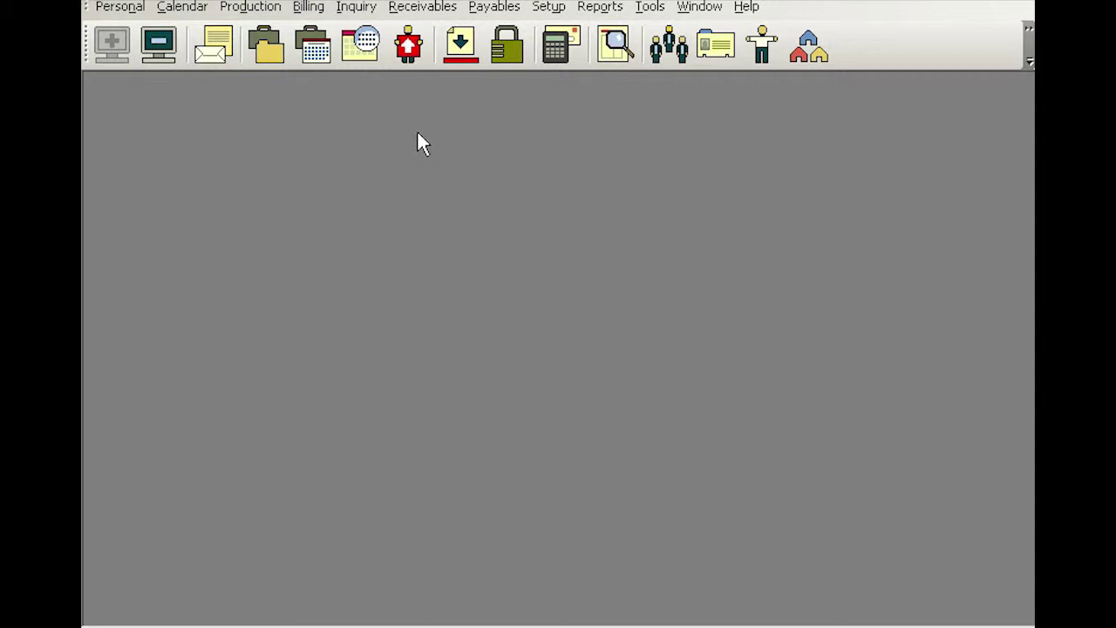
Step: Open Resource Availability and look through the Calendar Manager, Month at a Glance and Assign Resources screens, finishing on Calendar Manager
{"action": "left_click", "coordinate": [183, 13]}
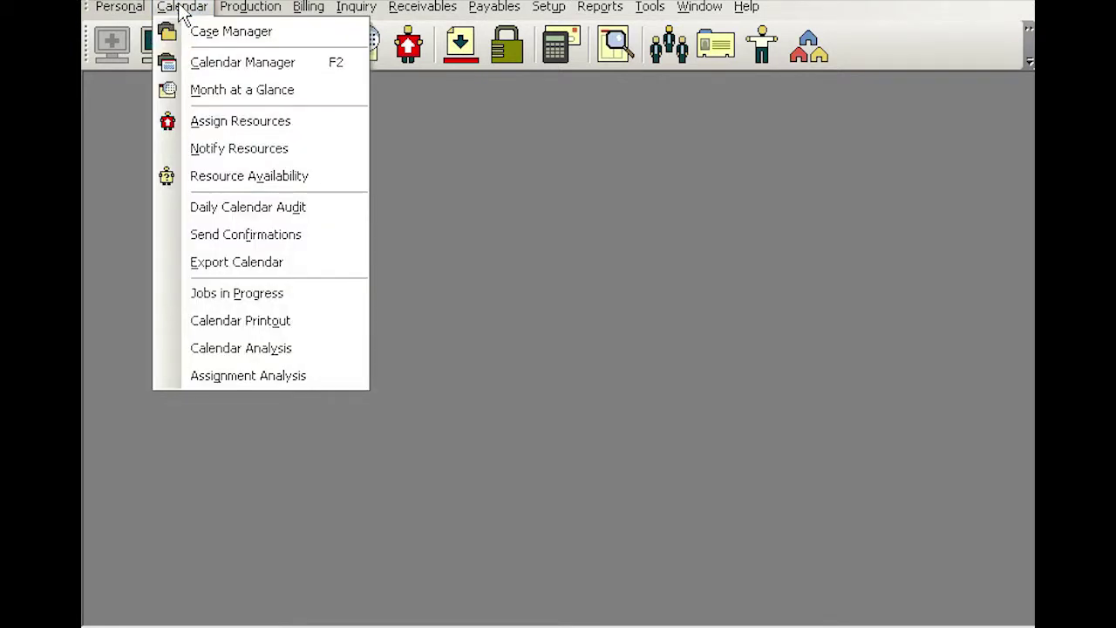
{"action": "left_click", "coordinate": [322, 176]}
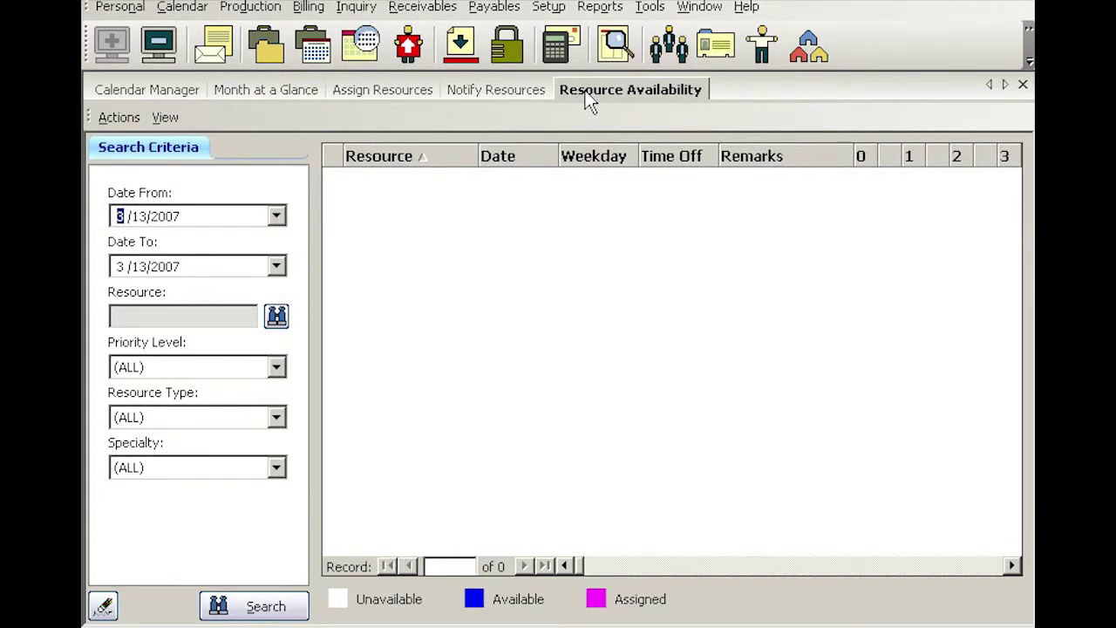
{"action": "left_click", "coordinate": [179, 98]}
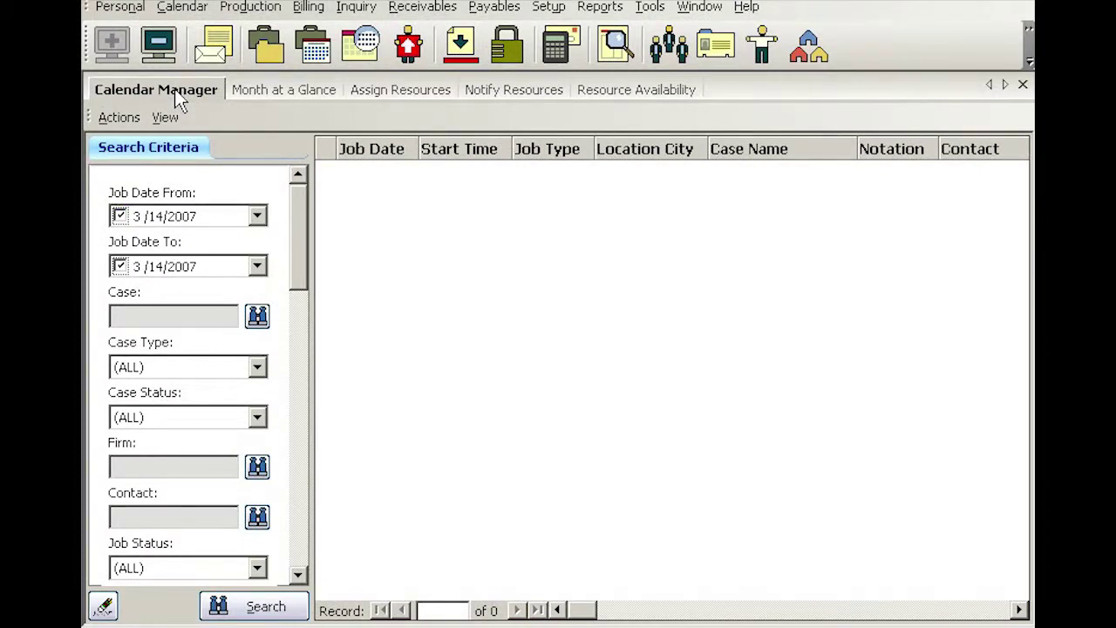
{"action": "left_click", "coordinate": [300, 96]}
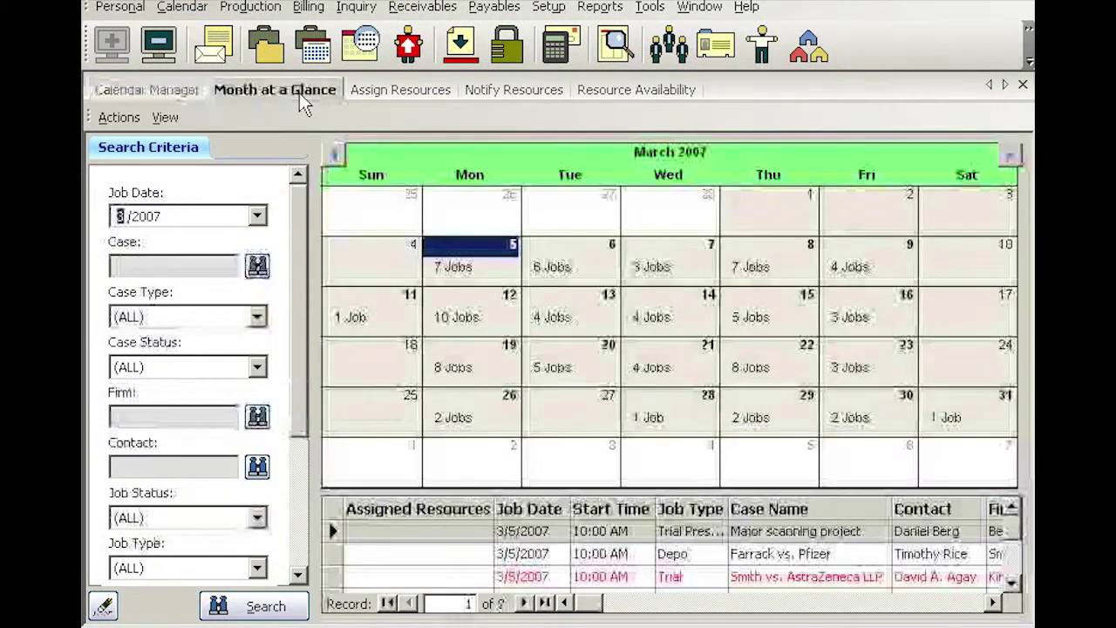
{"action": "left_click", "coordinate": [399, 94]}
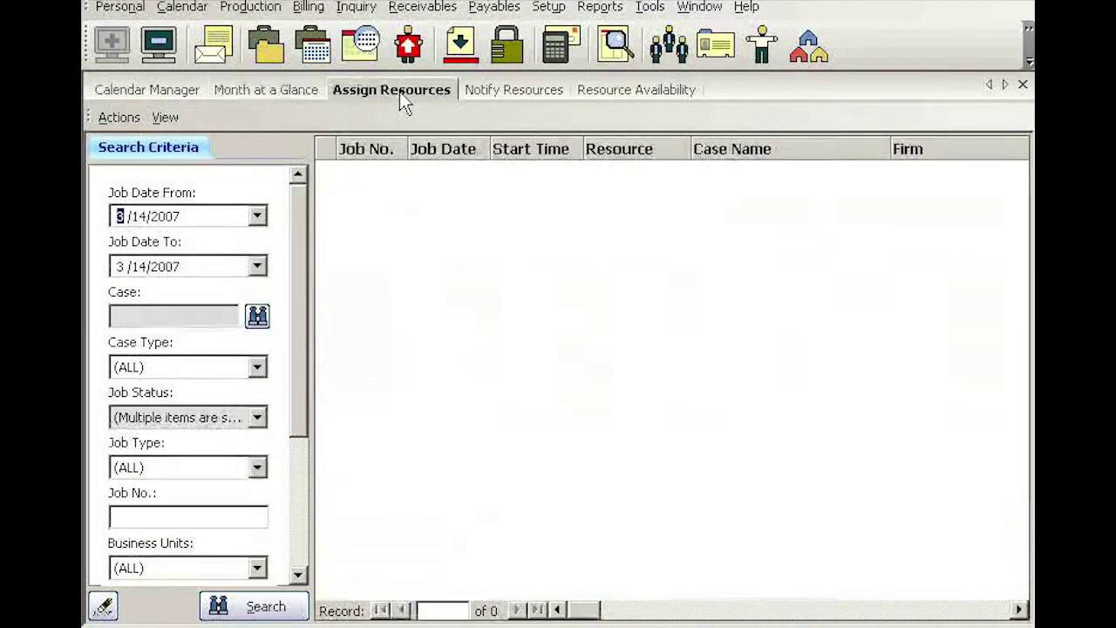
{"action": "left_click", "coordinate": [165, 88]}
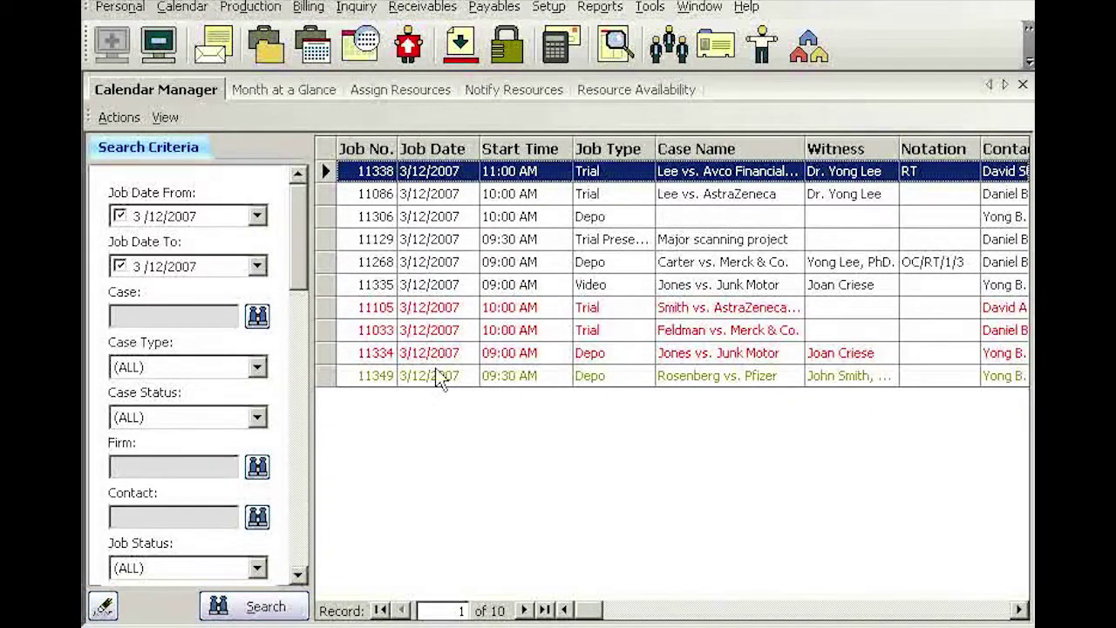
{"action": "left_click", "coordinate": [280, 91]}
{"action": "left_click", "coordinate": [190, 92]}
Step: Reorder the Calendar Manager columns, placing Job No. after Notation and Location City between Witness and Notation
{"action": "mouse_move", "coordinate": [368, 155]}
{"action": "left_mouse_down"}
{"action": "mouse_move", "coordinate": [1003, 150]}
{"action": "mouse_move", "coordinate": [994, 154]}
{"action": "left_mouse_up"}
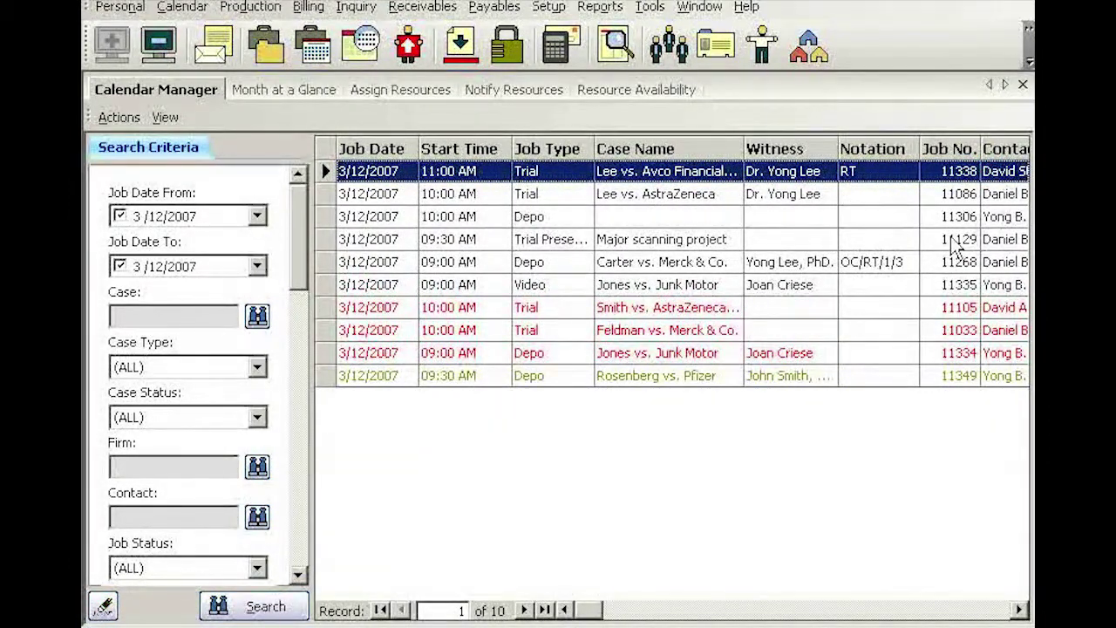
{"action": "left_click", "coordinate": [1007, 611]}
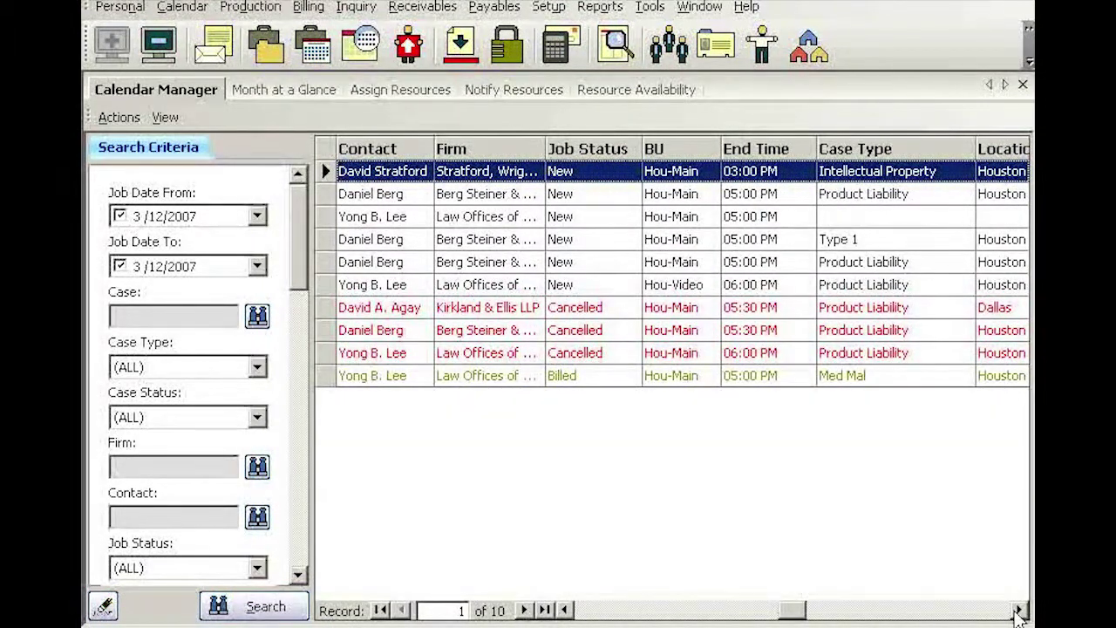
{"action": "left_click", "coordinate": [1018, 610]}
{"action": "left_click_drag", "start_coordinate": [940, 158], "coordinate": [340, 157]}
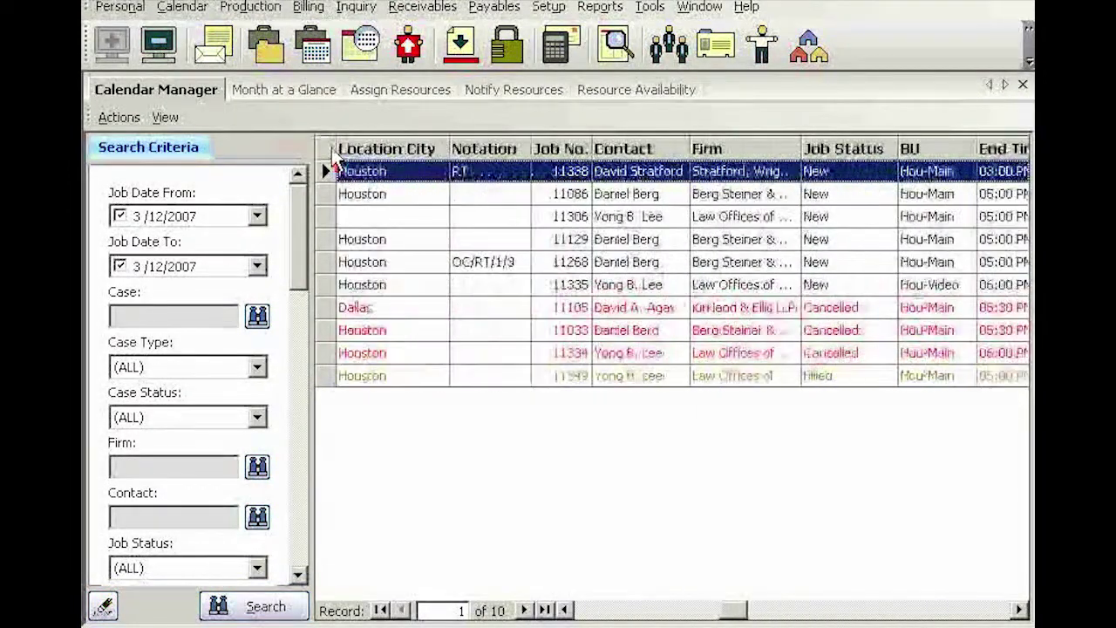
{"action": "left_click", "coordinate": [582, 611]}
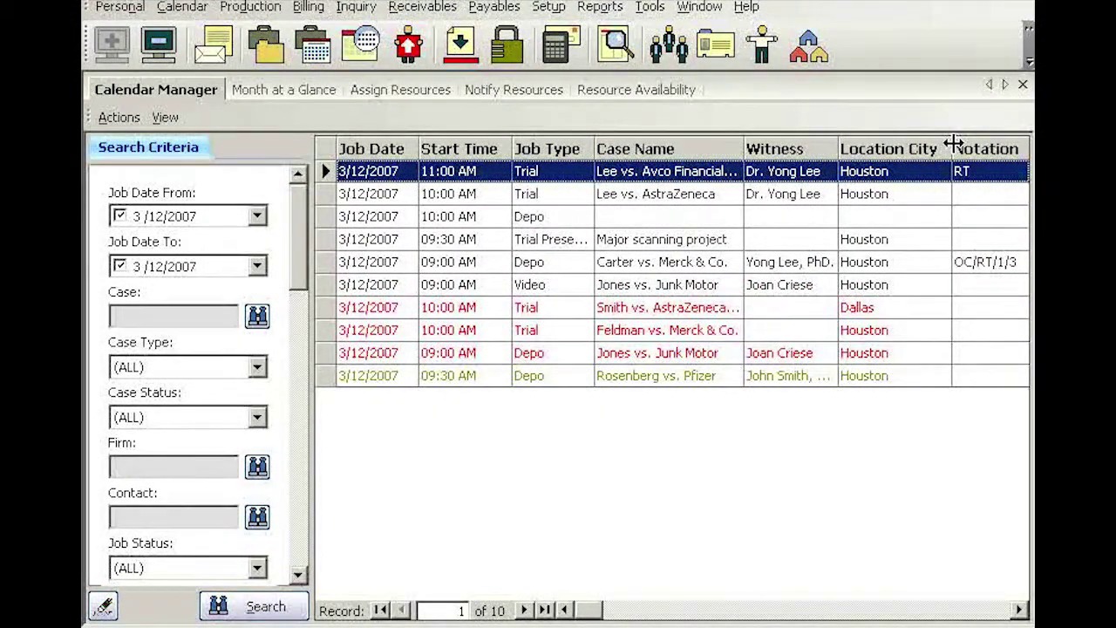
Step: Narrow the Location City and Case Name columns, and check the Month at a Glance screen before returning to Calendar Manager
{"action": "left_click_drag", "start_coordinate": [950, 143], "coordinate": [929, 147]}
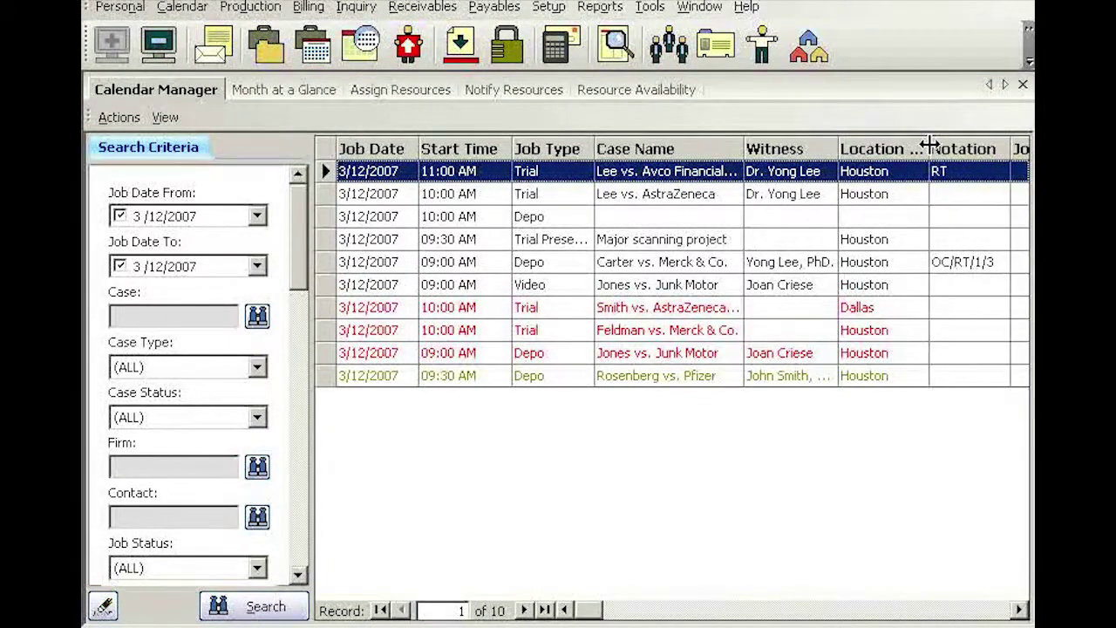
{"action": "left_click_drag", "start_coordinate": [740, 147], "coordinate": [722, 147]}
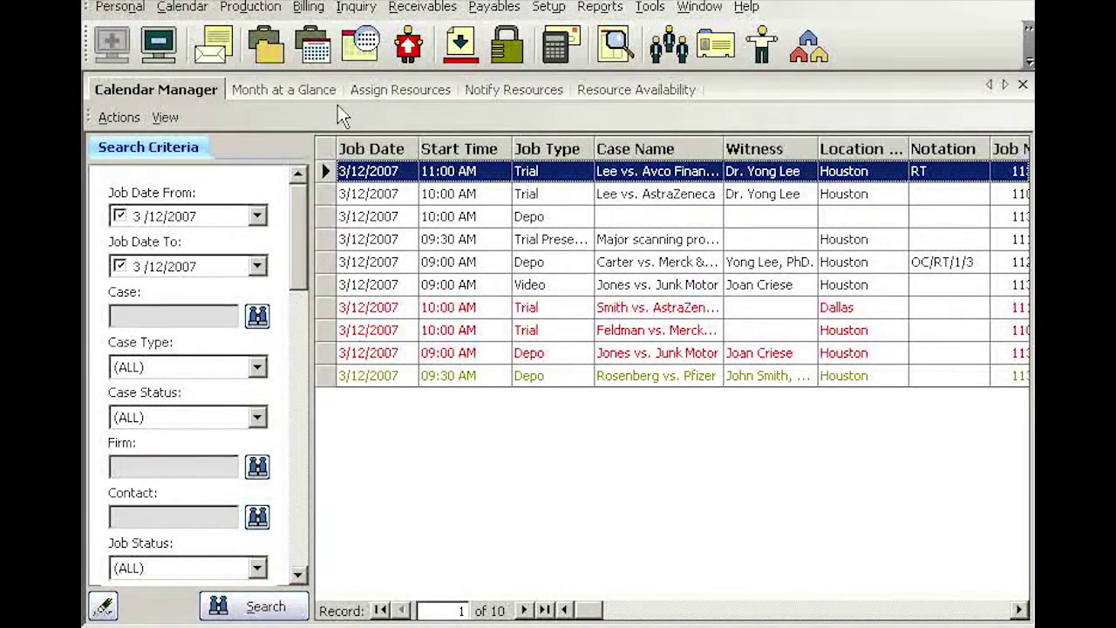
{"action": "left_click", "coordinate": [290, 90]}
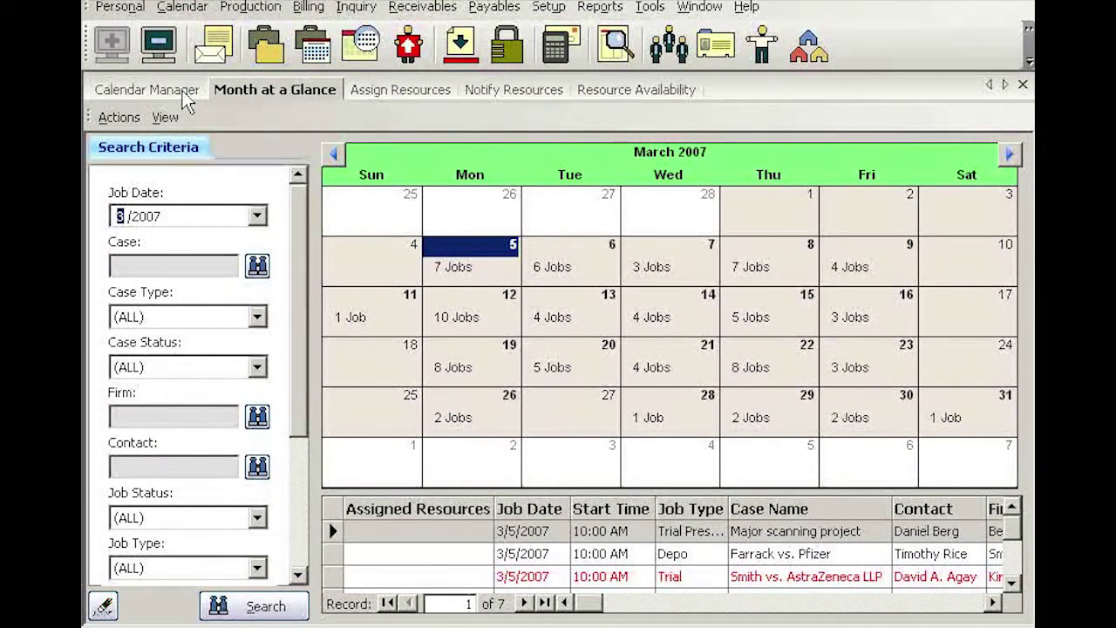
{"action": "left_click", "coordinate": [179, 90]}
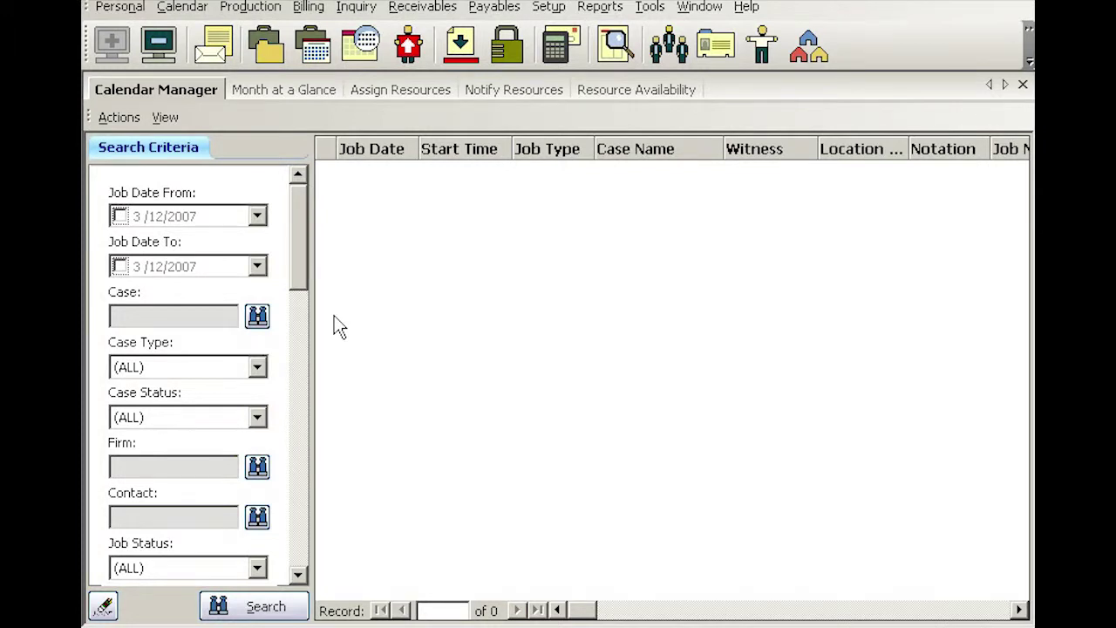
Step: Look up cases matching "lee", set the case criterion to Lee vs. Junk Motor, and search for its jobs
{"action": "left_click", "coordinate": [257, 318]}
{"action": "type", "text": "lee"}
{"action": "key", "text": "Return"}
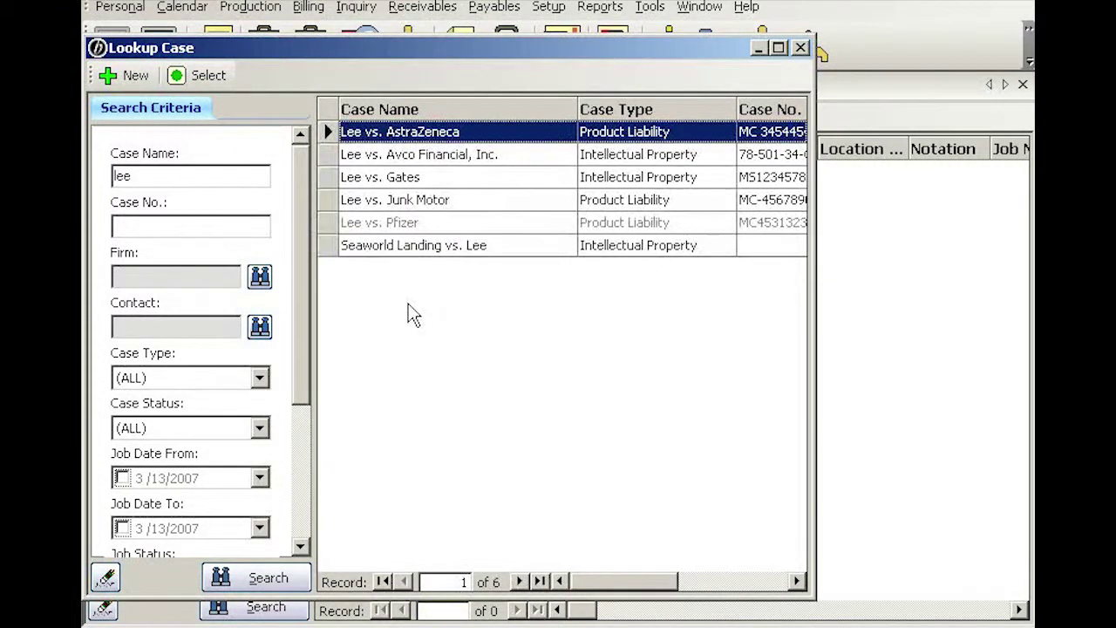
{"action": "key", "text": "Down"}
{"action": "key", "text": "Down"}
{"action": "key", "text": "Down"}
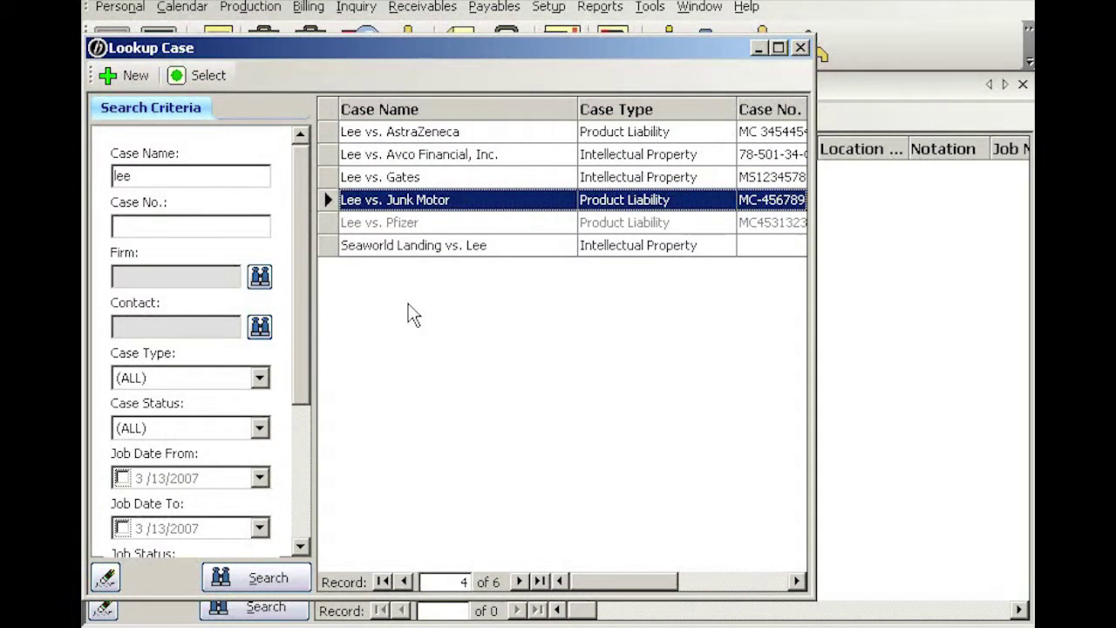
{"action": "key", "text": "Return"}
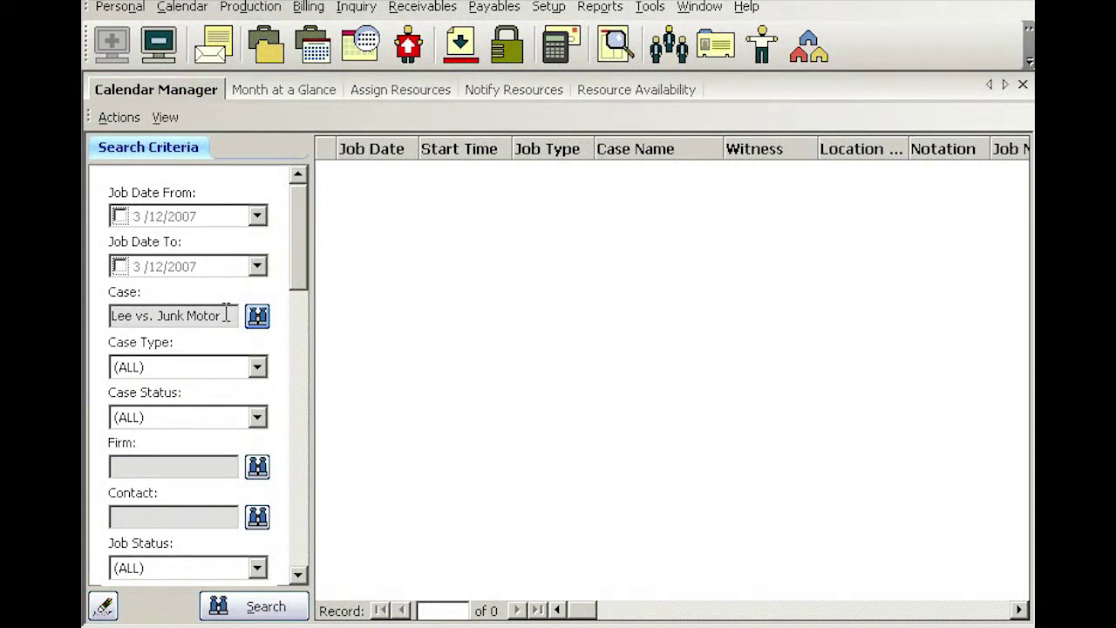
{"action": "left_click", "coordinate": [266, 608]}
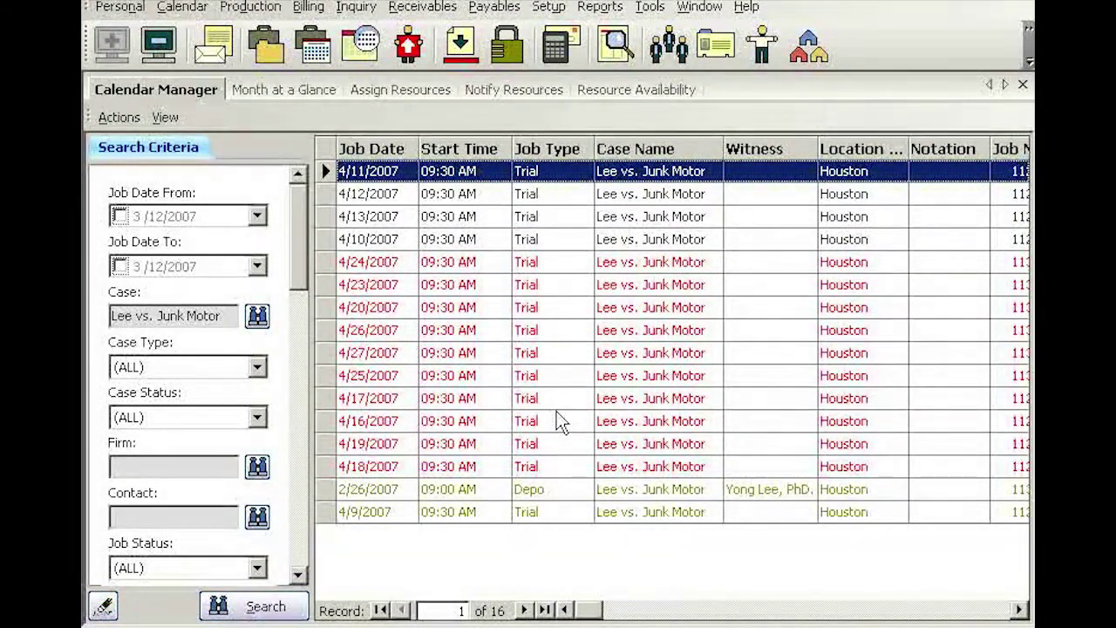
Step: Clear the case criterion, look up the firm with "berg", and search for the jobs of Berg Steiner
{"action": "left_click", "coordinate": [103, 608]}
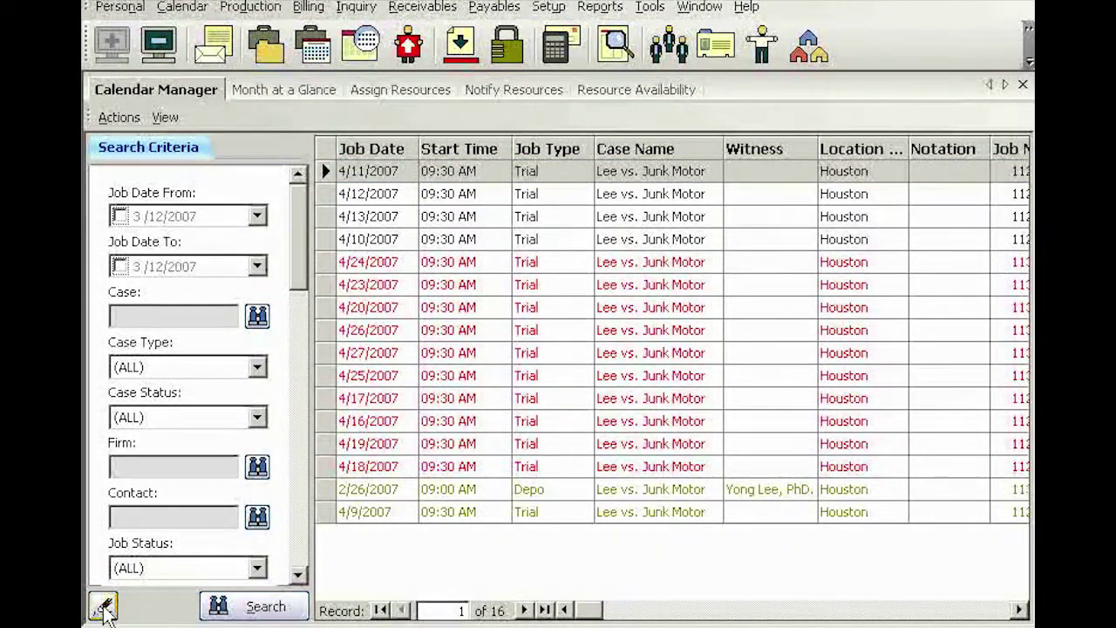
{"action": "left_click", "coordinate": [257, 468]}
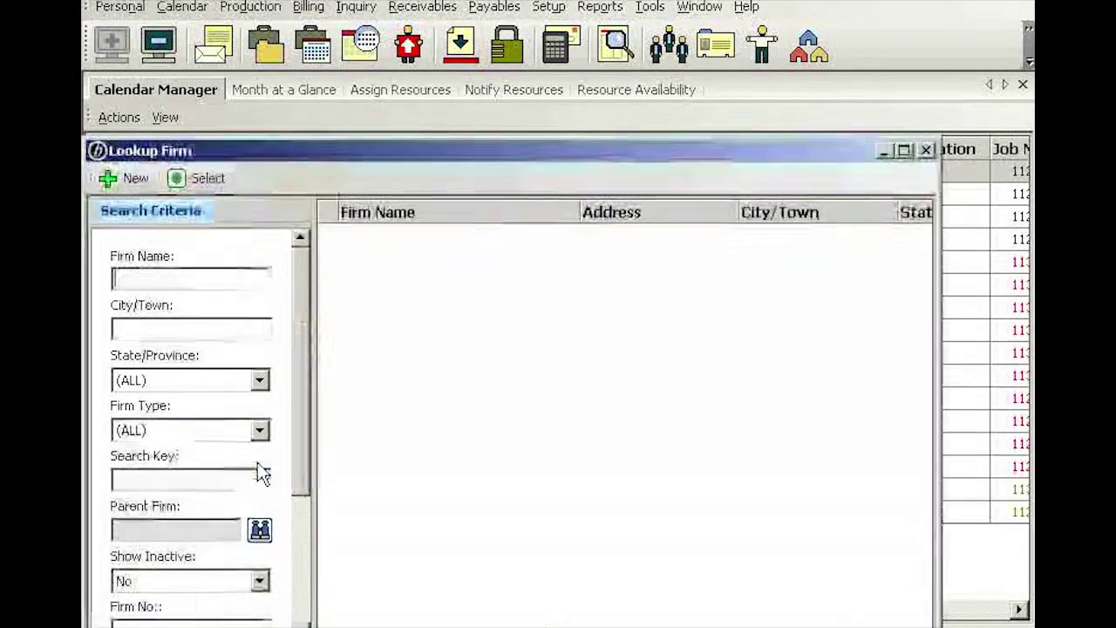
{"action": "type", "text": "berg"}
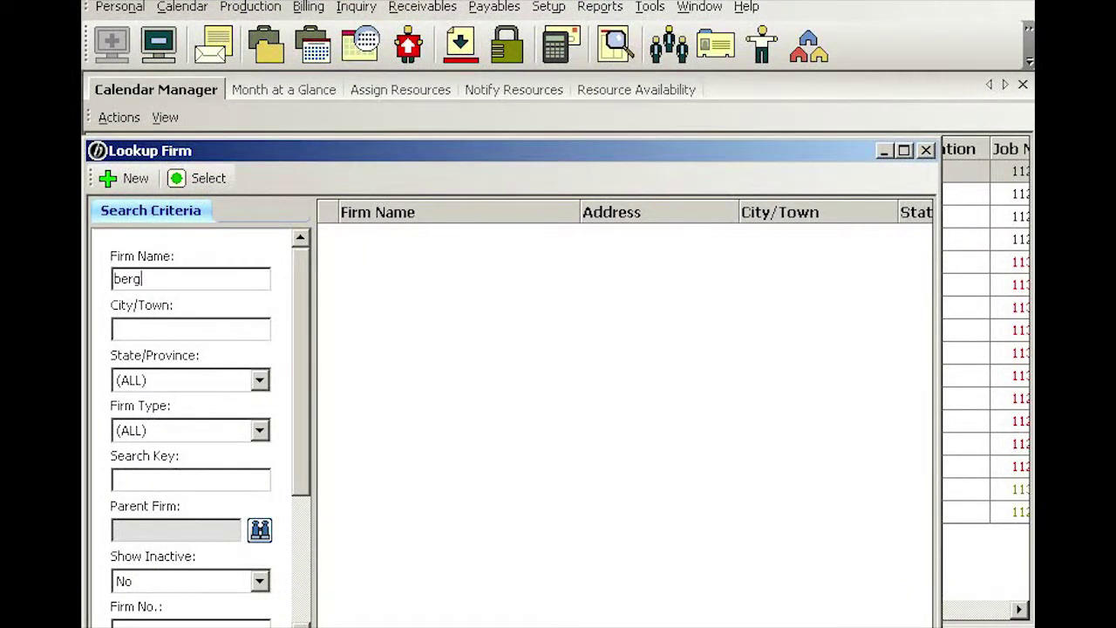
{"action": "key", "text": "Return"}
{"action": "key", "text": "Return"}
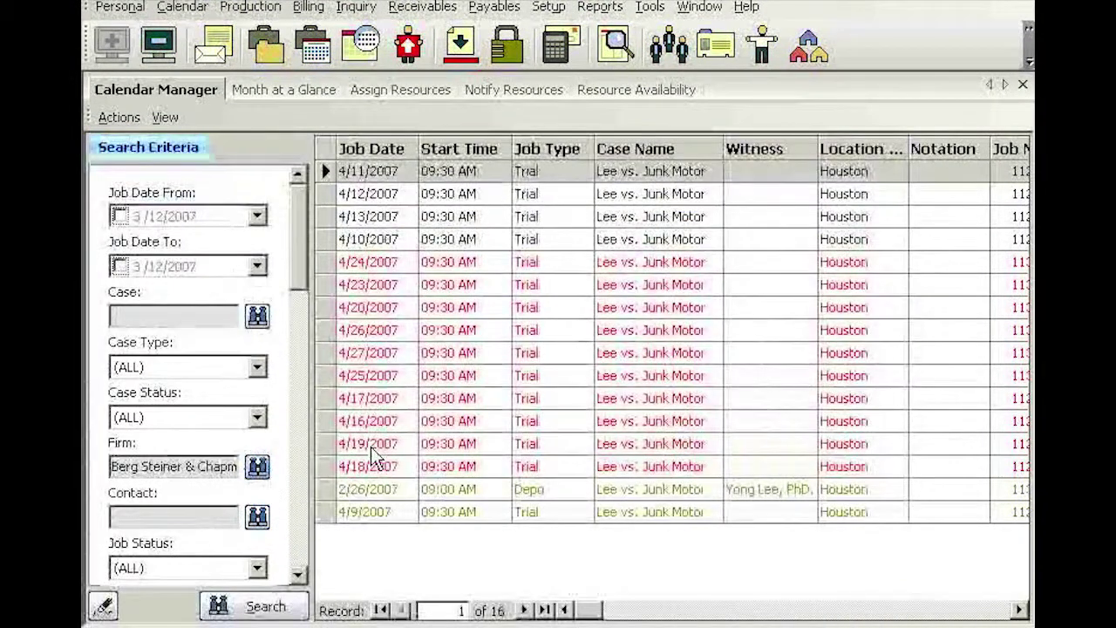
{"action": "key", "text": "Return"}
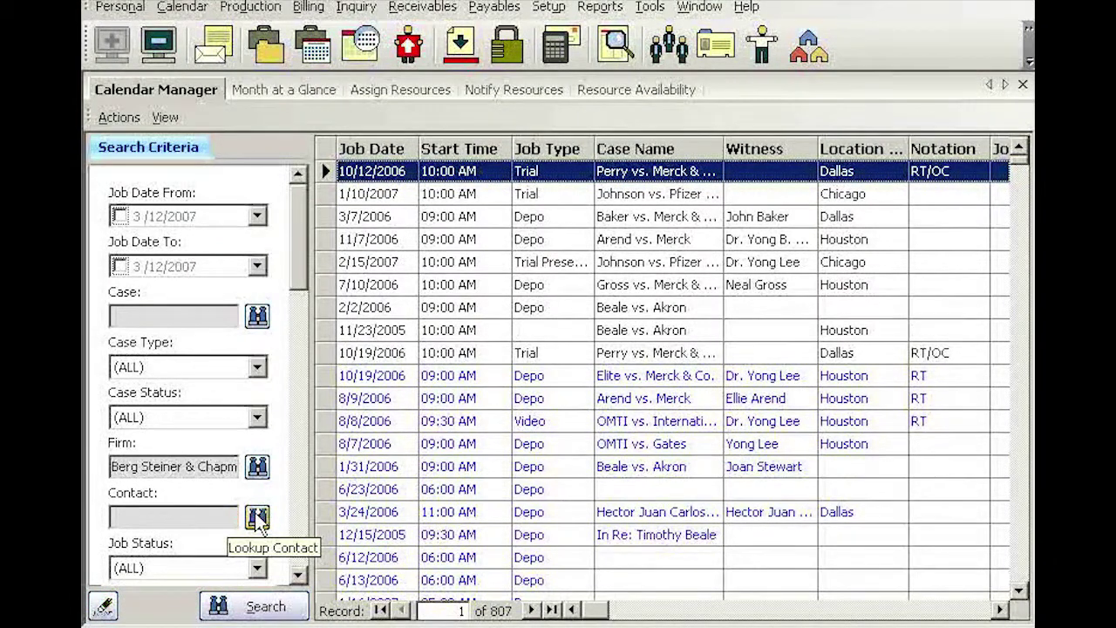
Step: Examine the remaining search criteria, from Job No., Ordered By and Witness through to the entered date range
{"action": "left_click", "coordinate": [299, 577]}
{"action": "left_click", "coordinate": [299, 577]}
{"action": "left_click", "coordinate": [299, 578]}
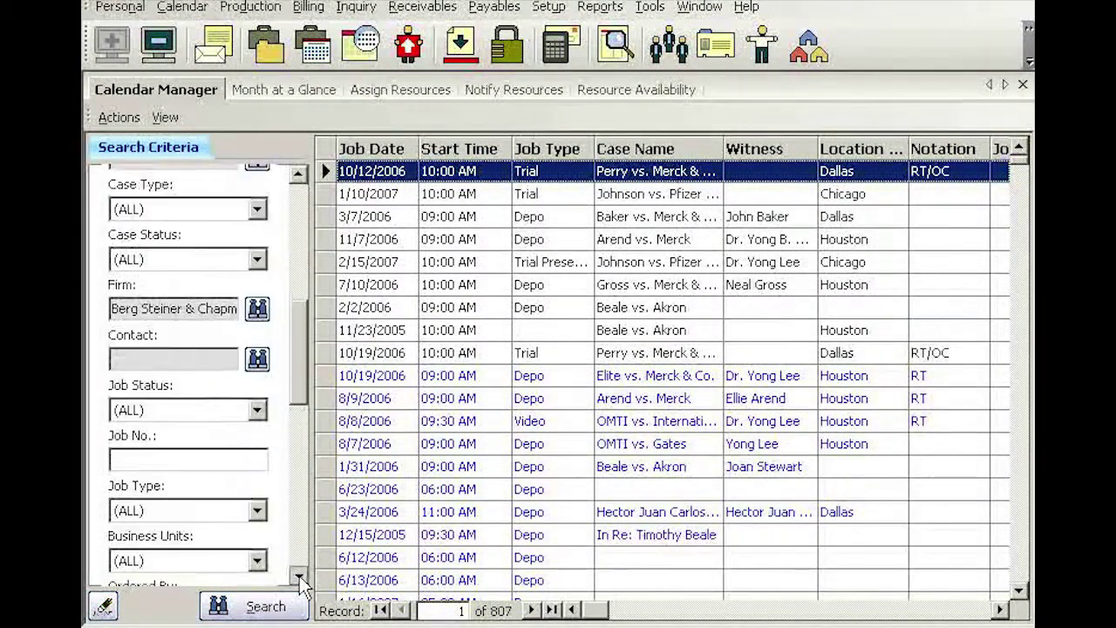
{"action": "left_click", "coordinate": [299, 579]}
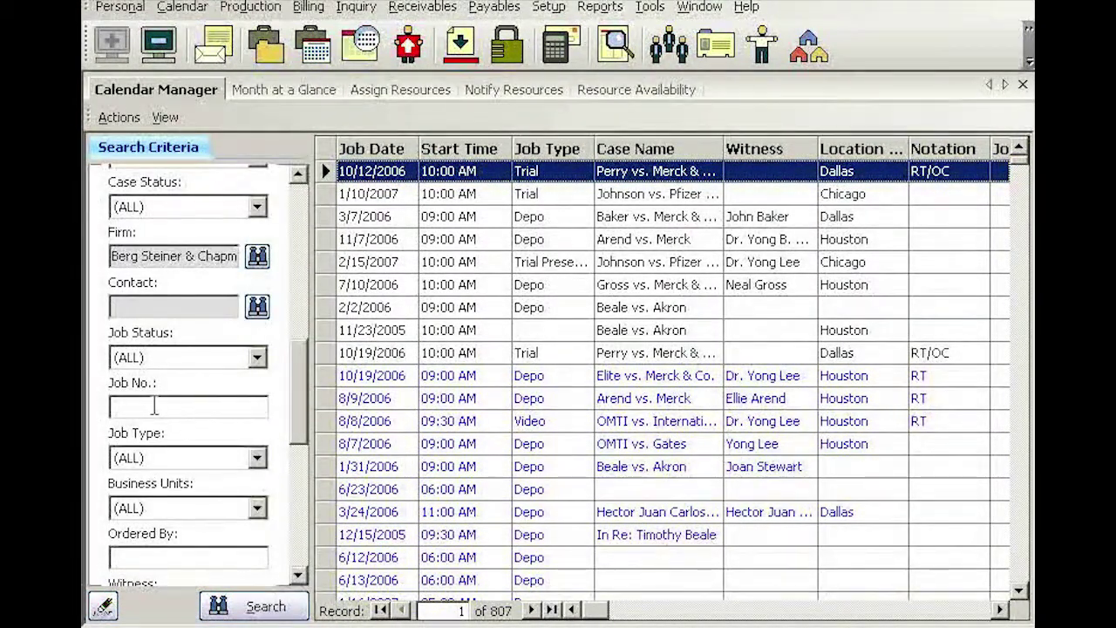
{"action": "left_click", "coordinate": [127, 406]}
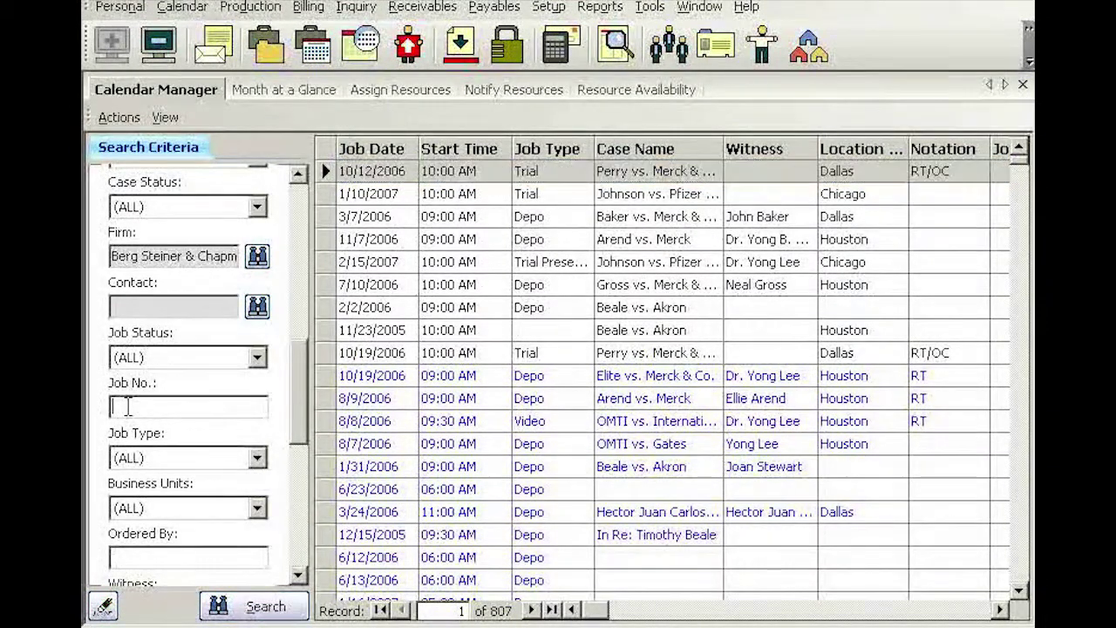
{"action": "left_click", "coordinate": [299, 578]}
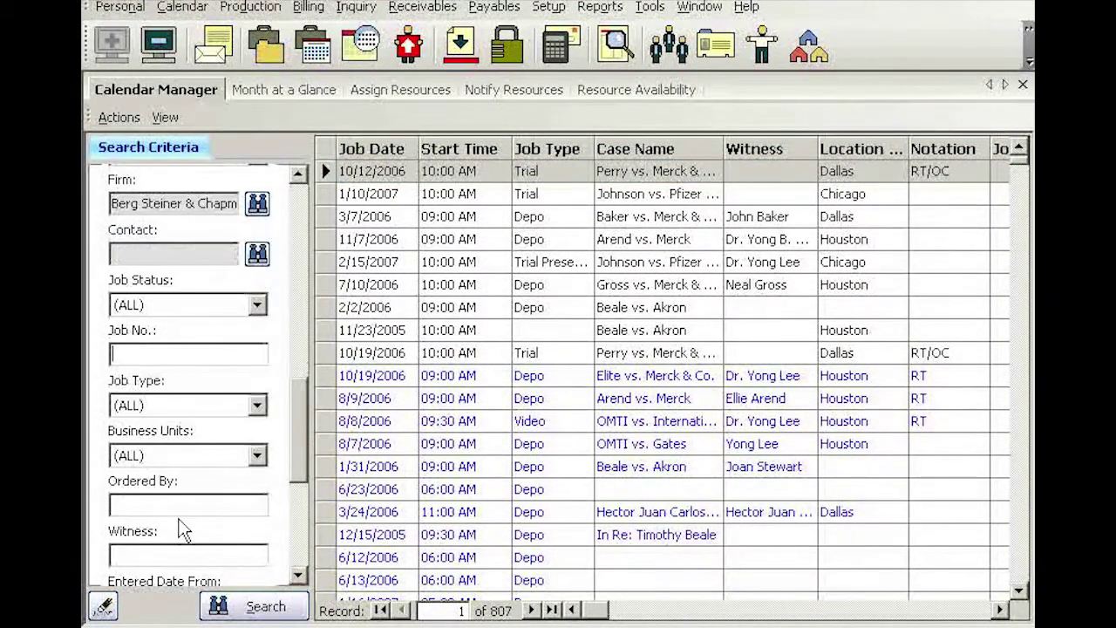
{"action": "left_click", "coordinate": [116, 504]}
{"action": "left_click", "coordinate": [122, 555]}
{"action": "left_click", "coordinate": [299, 578]}
{"action": "left_click", "coordinate": [299, 578]}
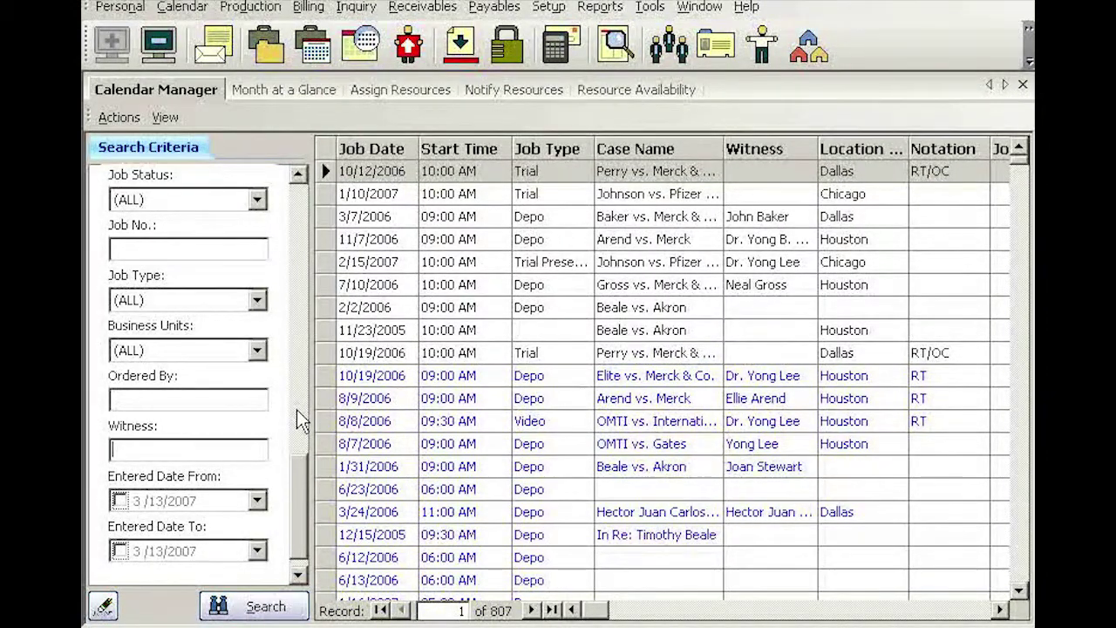
Step: Exclude the Cancelled and Billed statuses from the Job Status search criterion
{"action": "scroll", "coordinate": [293, 290], "scroll_direction": "up", "scroll_amount": 2}
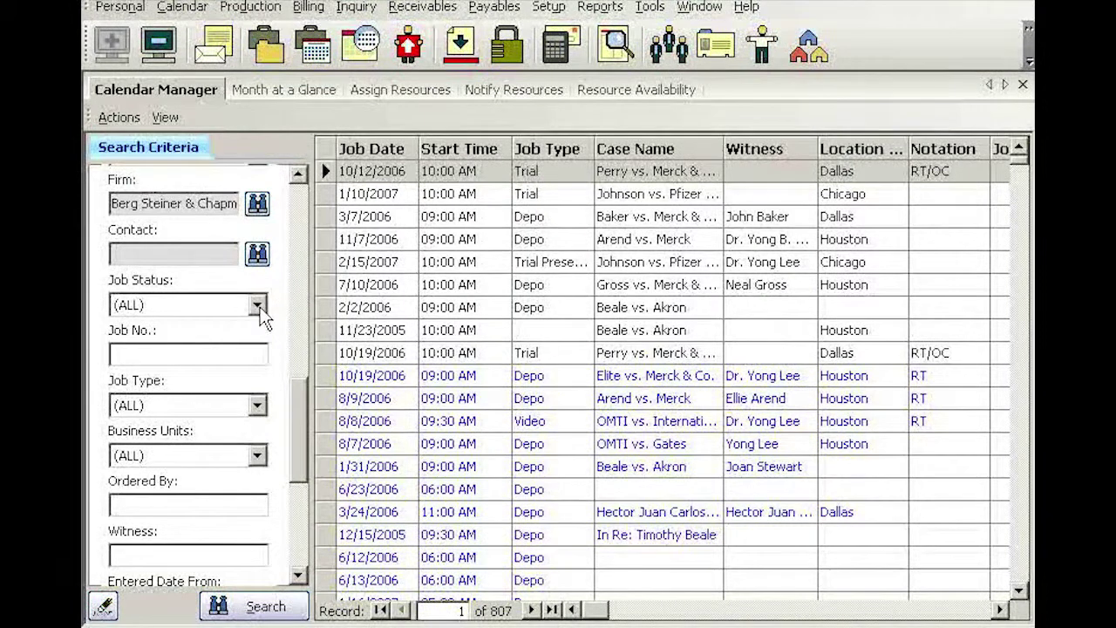
{"action": "left_click", "coordinate": [258, 306]}
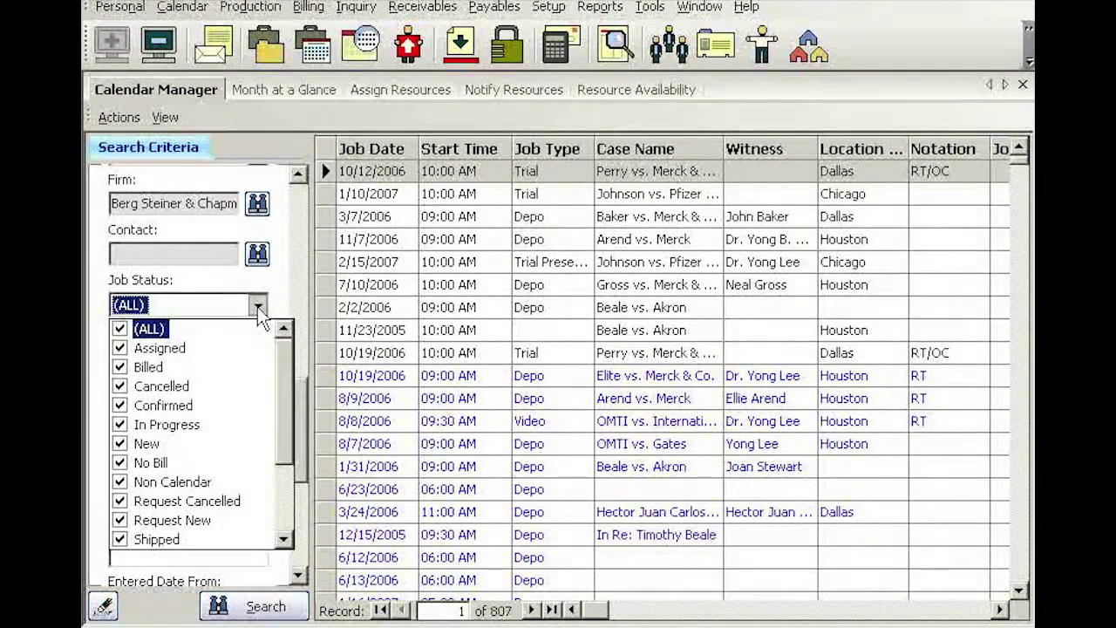
{"action": "left_click", "coordinate": [121, 386]}
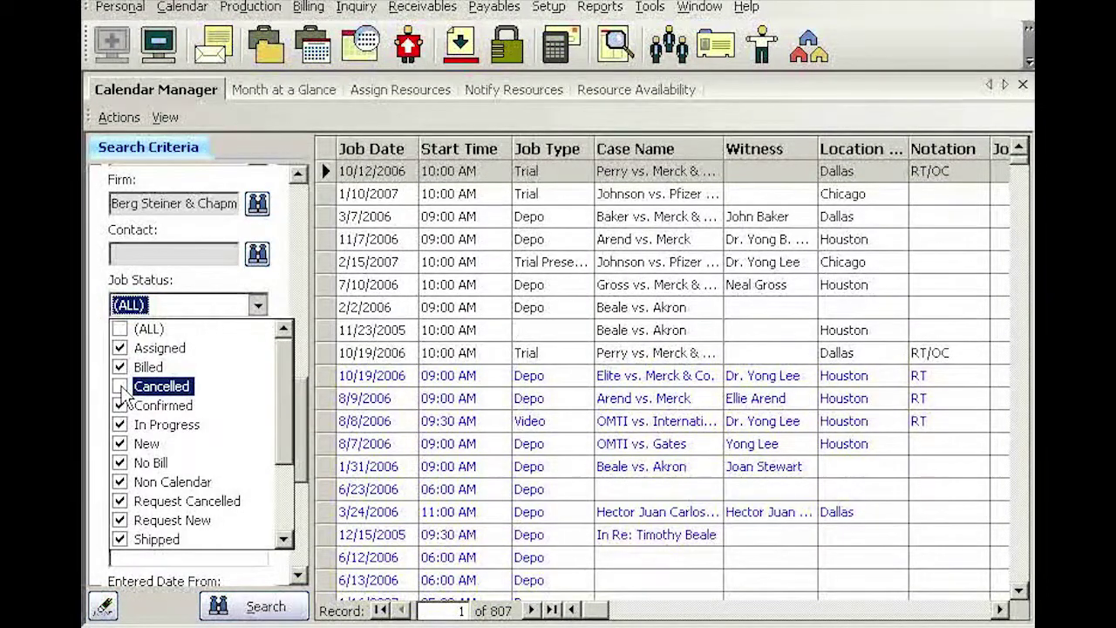
{"action": "left_click", "coordinate": [121, 367]}
{"action": "left_click", "coordinate": [284, 283]}
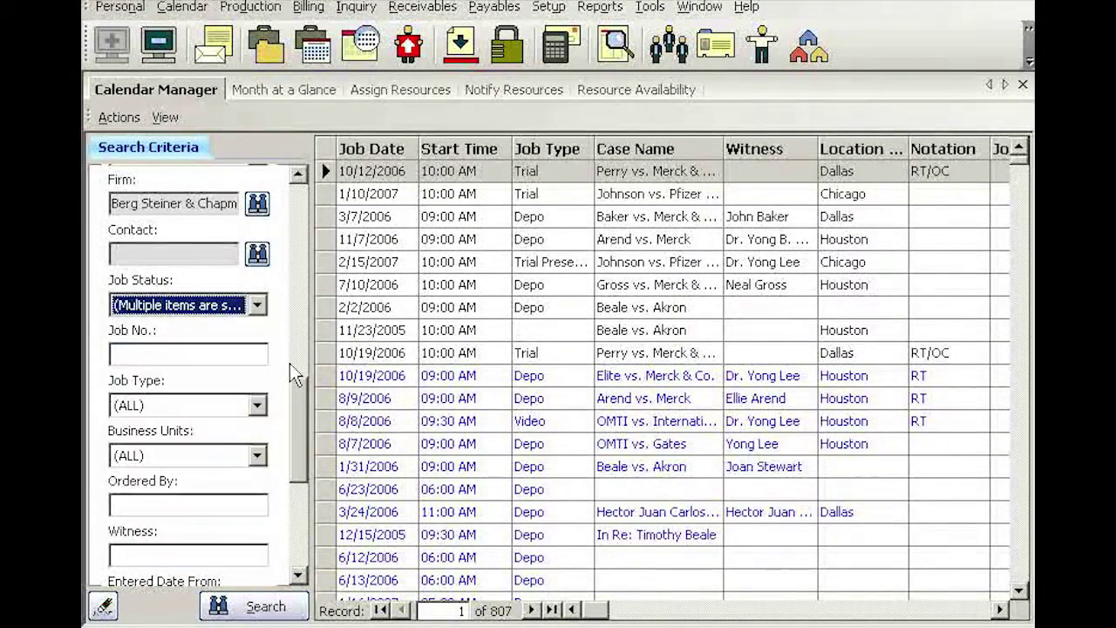
Step: Open the choices for the Business Units search criterion
{"action": "left_click", "coordinate": [255, 456]}
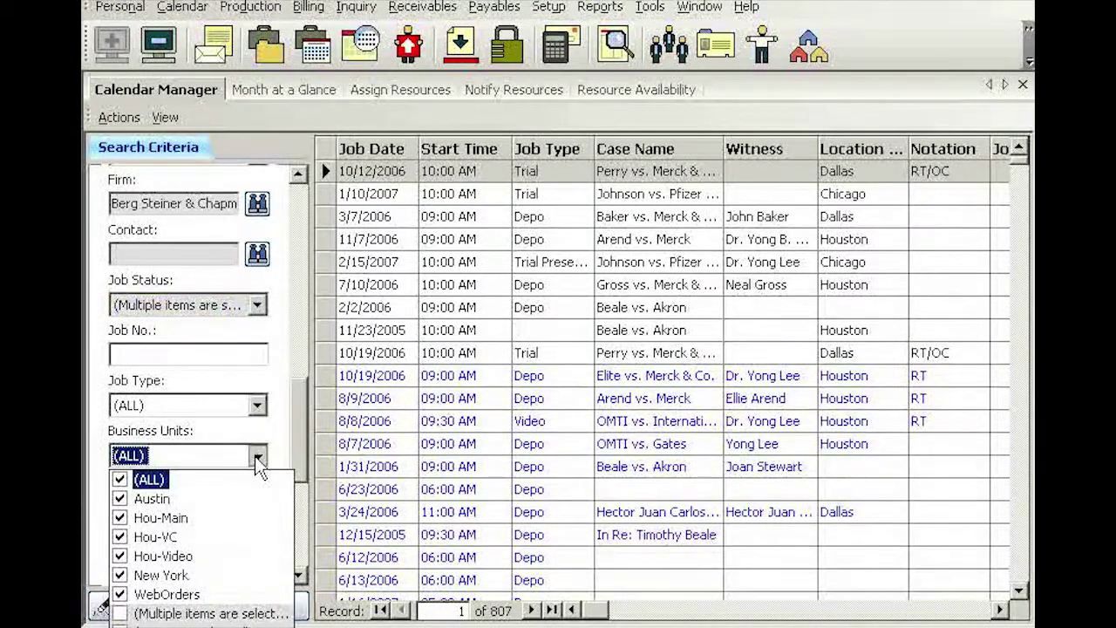